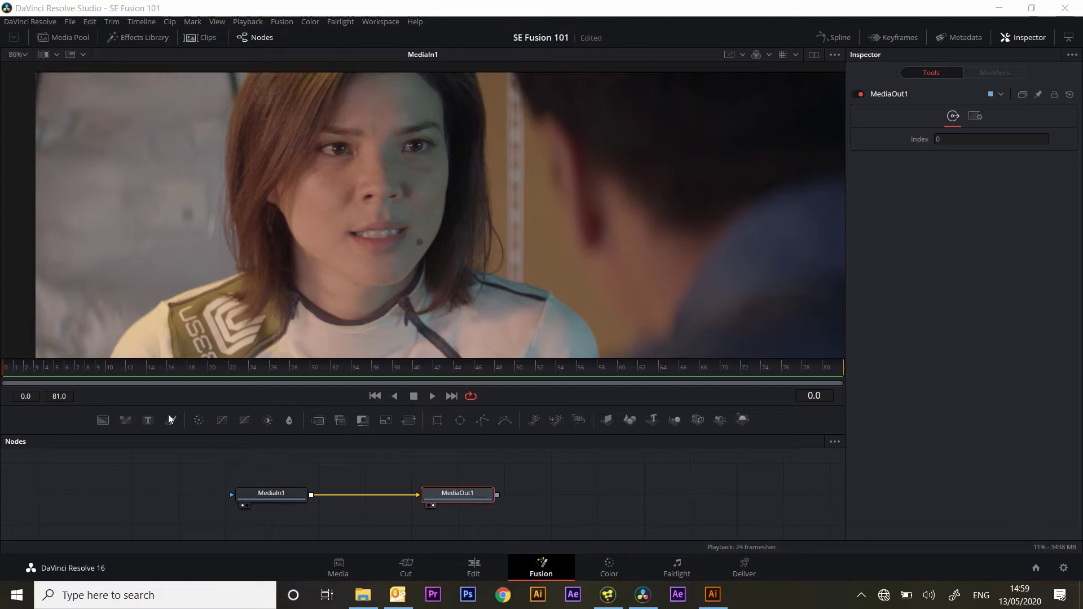
- Scrub through the clip to find a frame showing the mole clearly
{"action": "left_click_drag", "start_coordinate": [85, 370], "coordinate": [365, 390]}
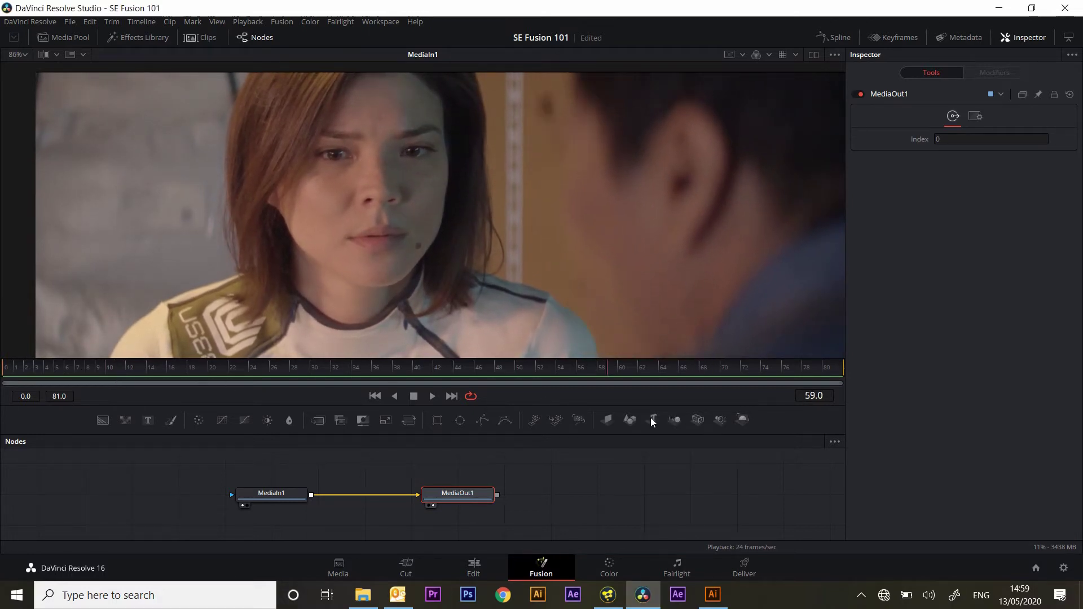
{"action": "left_click_drag", "start_coordinate": [364, 390], "coordinate": [446, 355]}
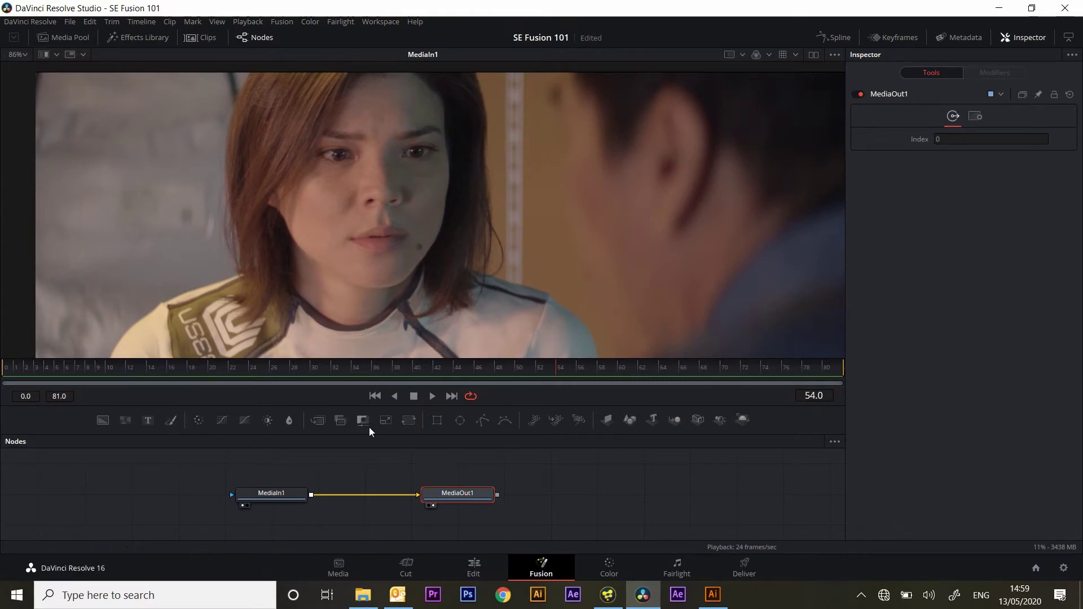
{"action": "mouse_move", "coordinate": [524, 371]}
{"action": "left_mouse_down"}
{"action": "mouse_move", "coordinate": [133, 372]}
{"action": "mouse_move", "coordinate": [702, 418]}
{"action": "left_mouse_up"}
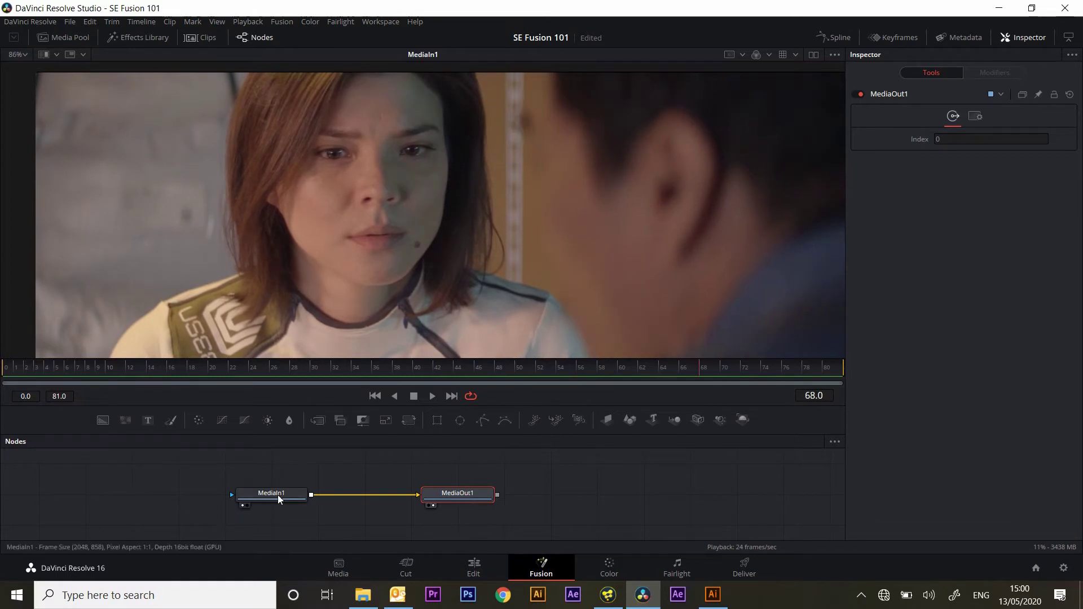
- Insert Paint1 between MediaIn1 and MediaOut1 and view it in the viewer
{"action": "left_click_drag", "start_coordinate": [277, 498], "coordinate": [184, 498]}
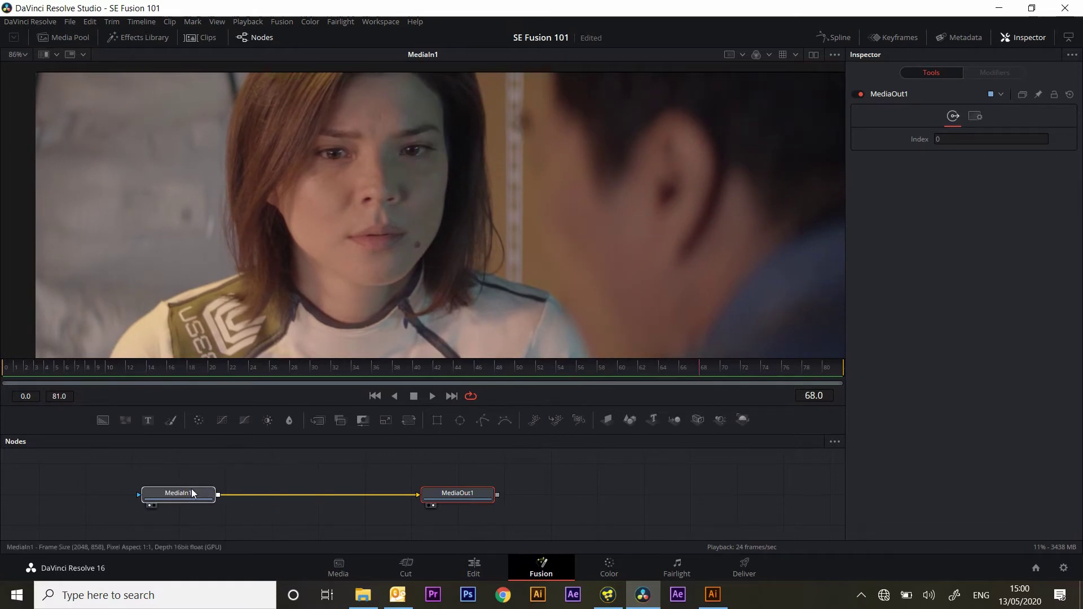
{"action": "left_click_drag", "start_coordinate": [98, 369], "coordinate": [2, 366]}
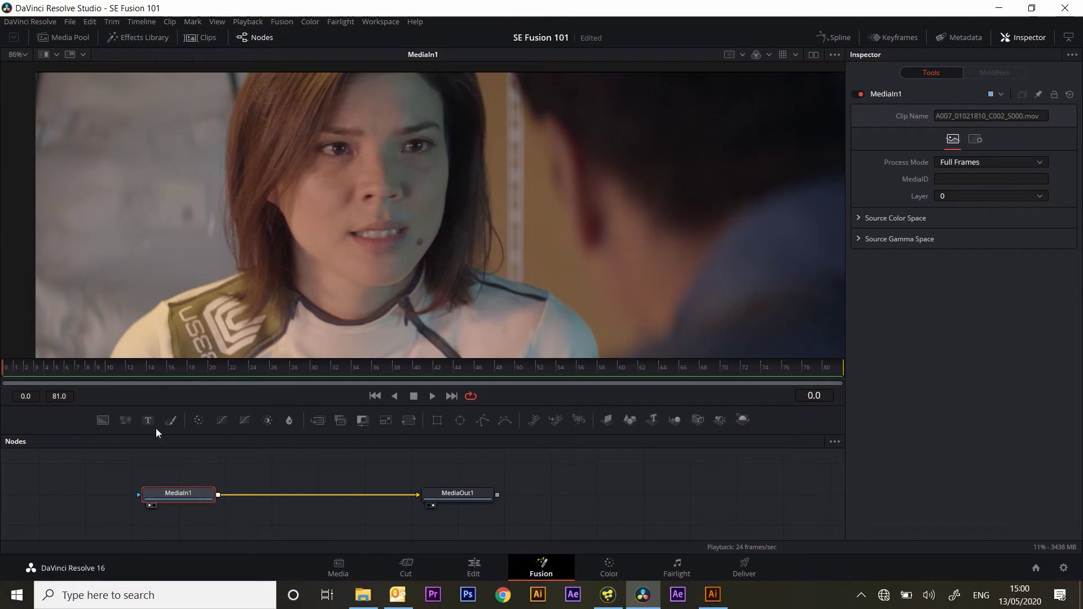
{"action": "left_click", "coordinate": [170, 420]}
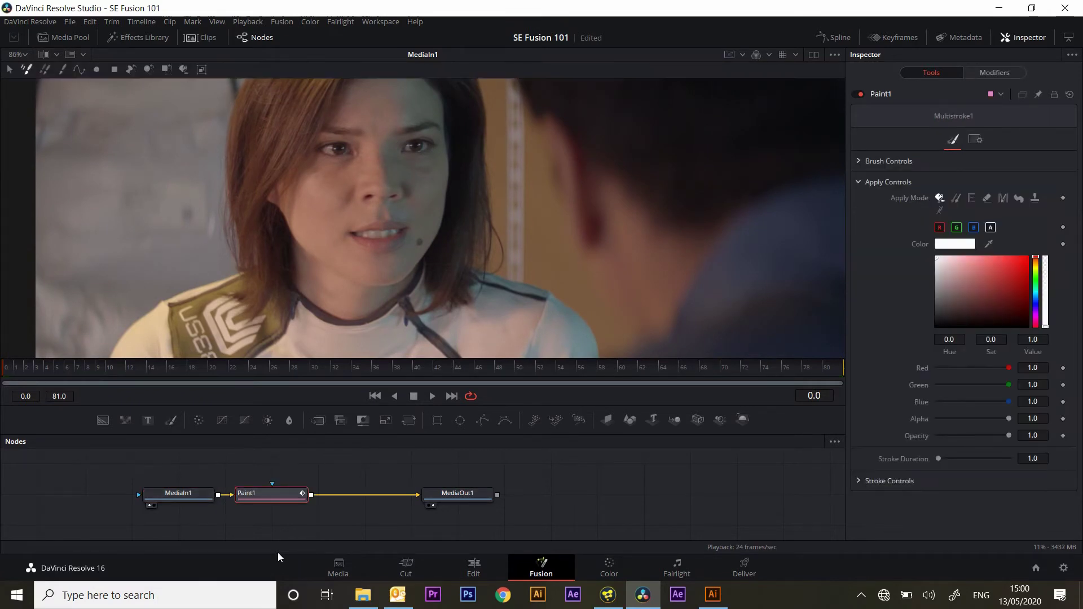
{"action": "key", "text": "1"}
- Use the single Stroke tool in Clone apply mode with brush size 0.0087
{"action": "left_click", "coordinate": [62, 69]}
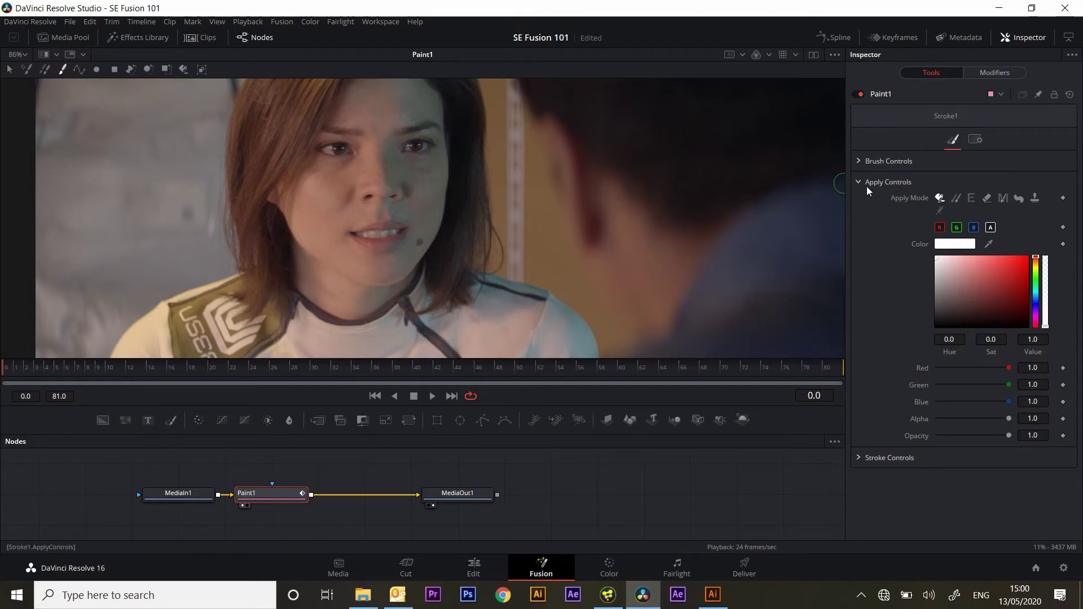
{"action": "left_click", "coordinate": [957, 199]}
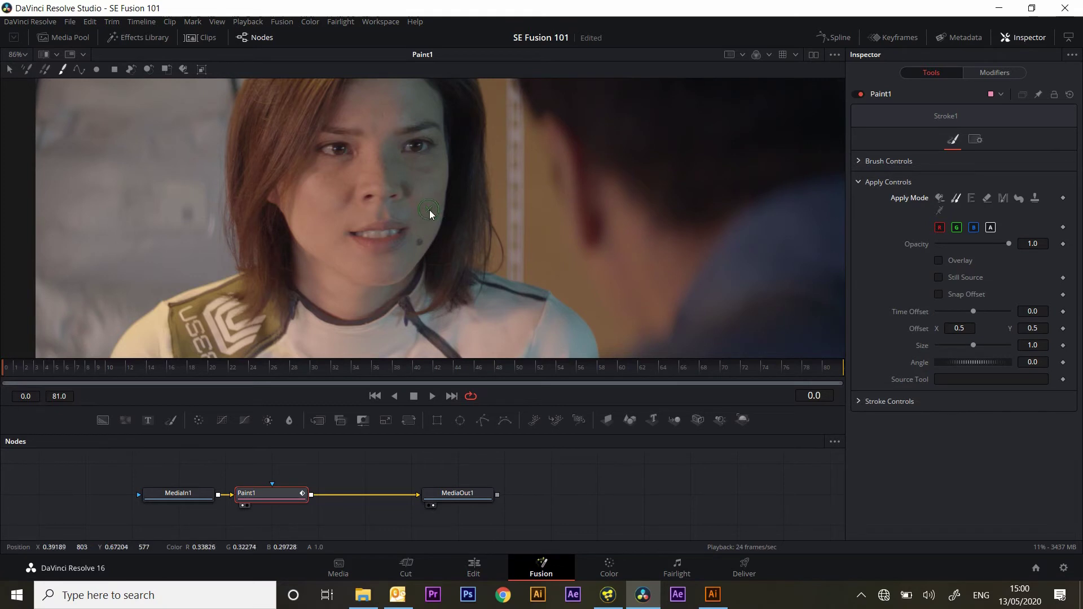
{"action": "left_click", "coordinate": [862, 163]}
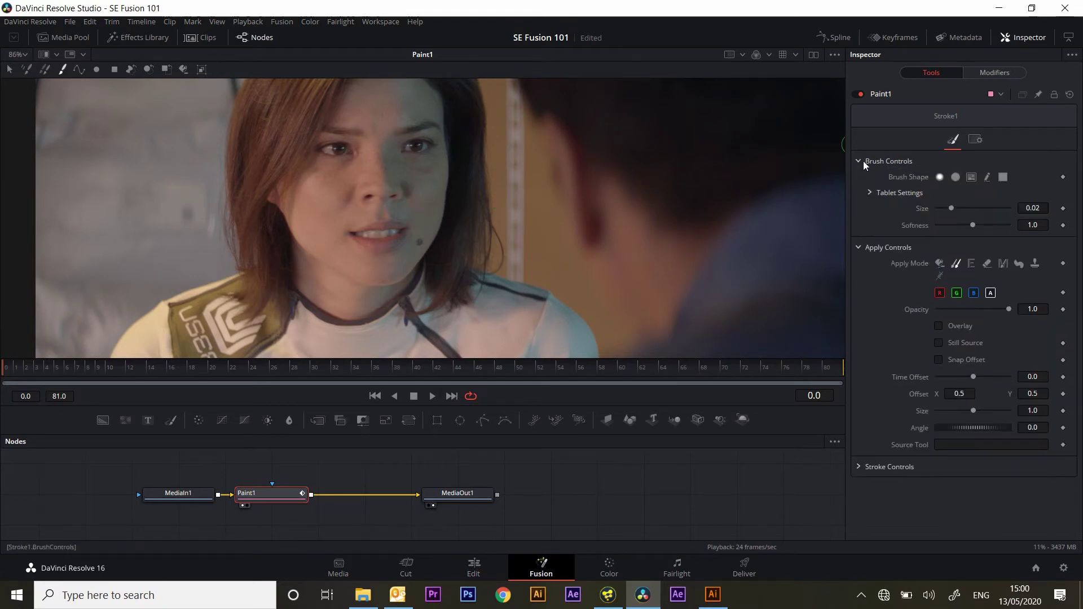
{"action": "left_click_drag", "start_coordinate": [952, 207], "coordinate": [943, 208]}
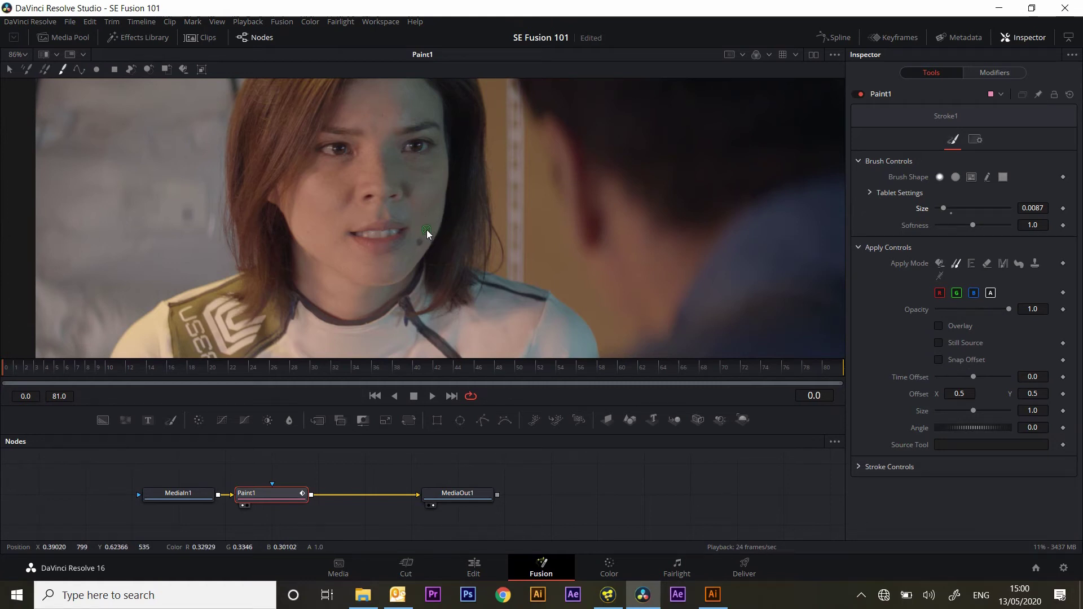
- Alt-sample nearby skin and paint a clone stroke that hides the mole
{"action": "left_click_drag", "start_coordinate": [428, 233], "coordinate": [424, 246]}
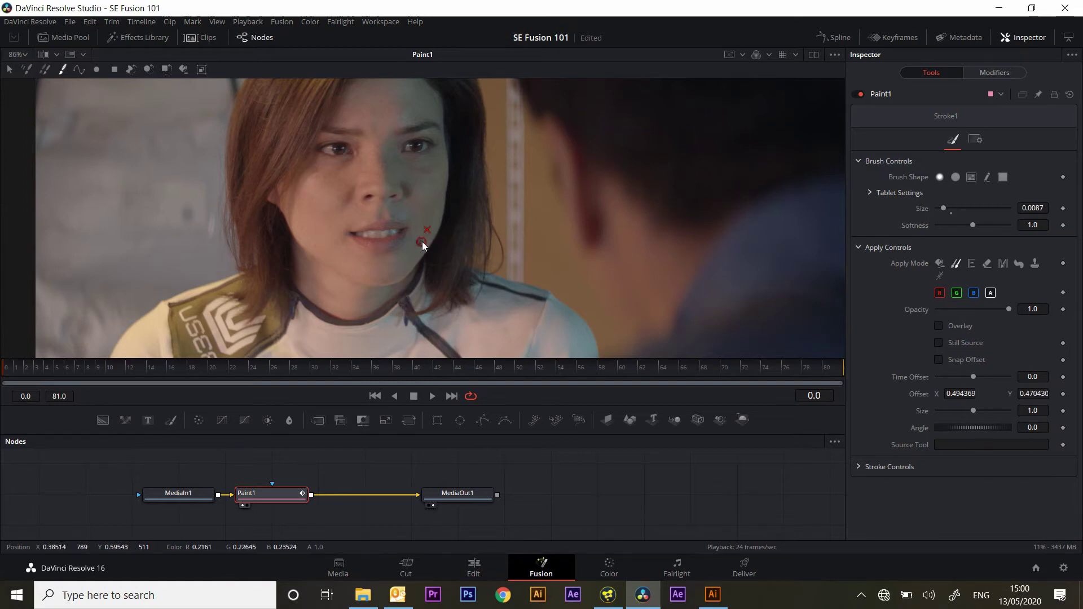
{"action": "left_click_drag", "start_coordinate": [424, 245], "coordinate": [422, 242]}
{"action": "left_click", "coordinate": [421, 241]}
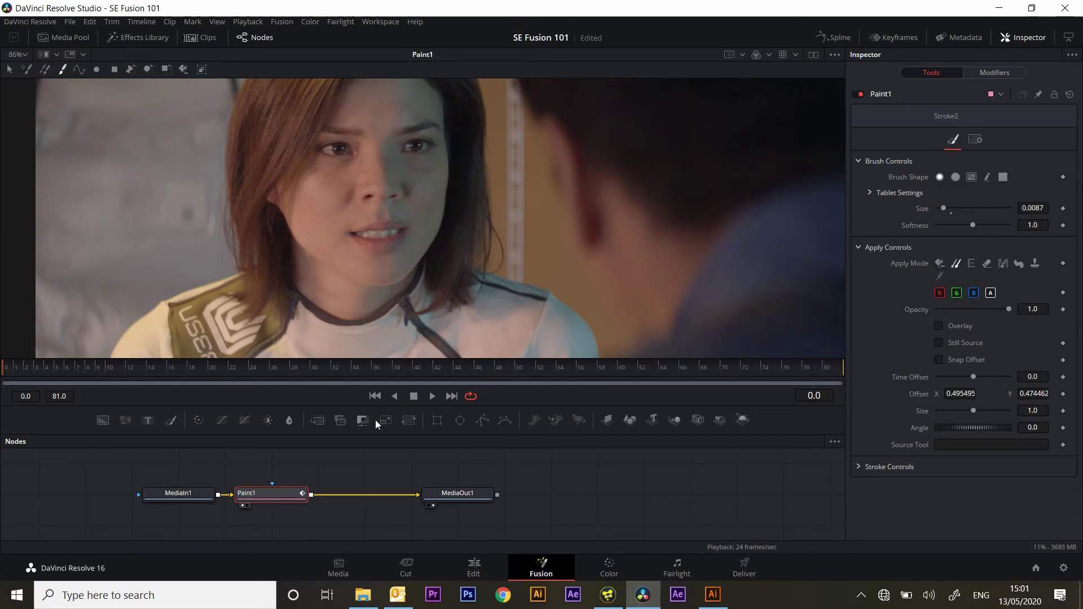
- Play the clip to check the clone, then stop back at frame 0
{"action": "left_click", "coordinate": [432, 396]}
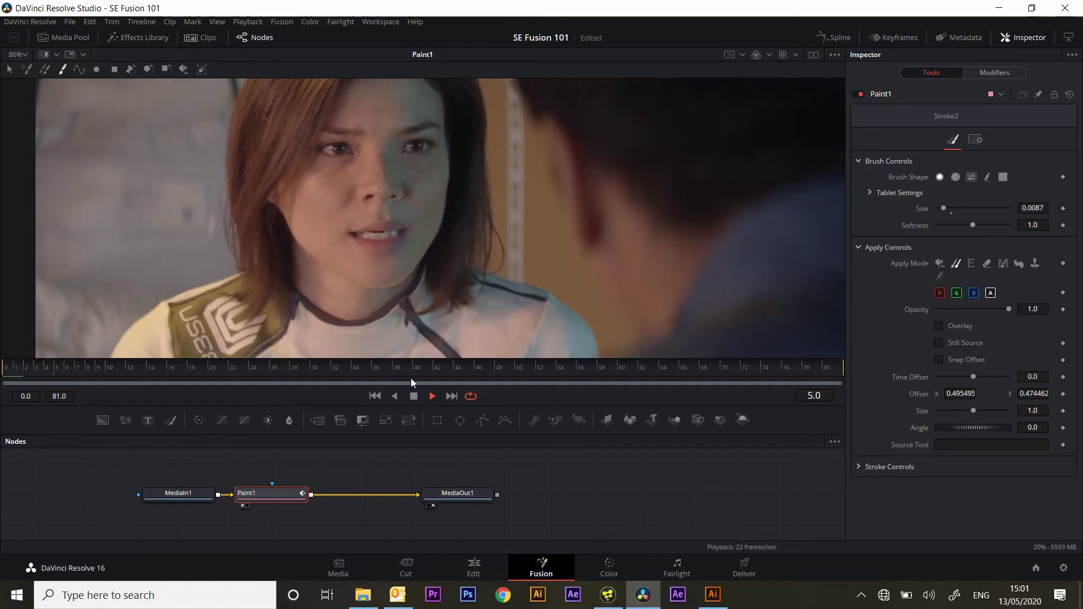
{"action": "left_click", "coordinate": [413, 396]}
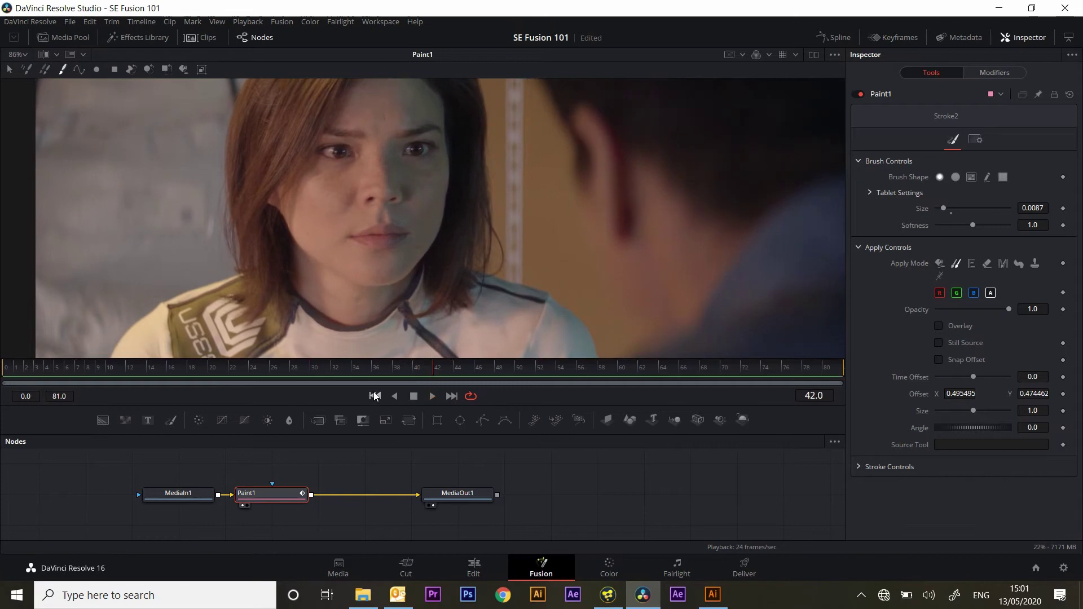
{"action": "left_click", "coordinate": [375, 394]}
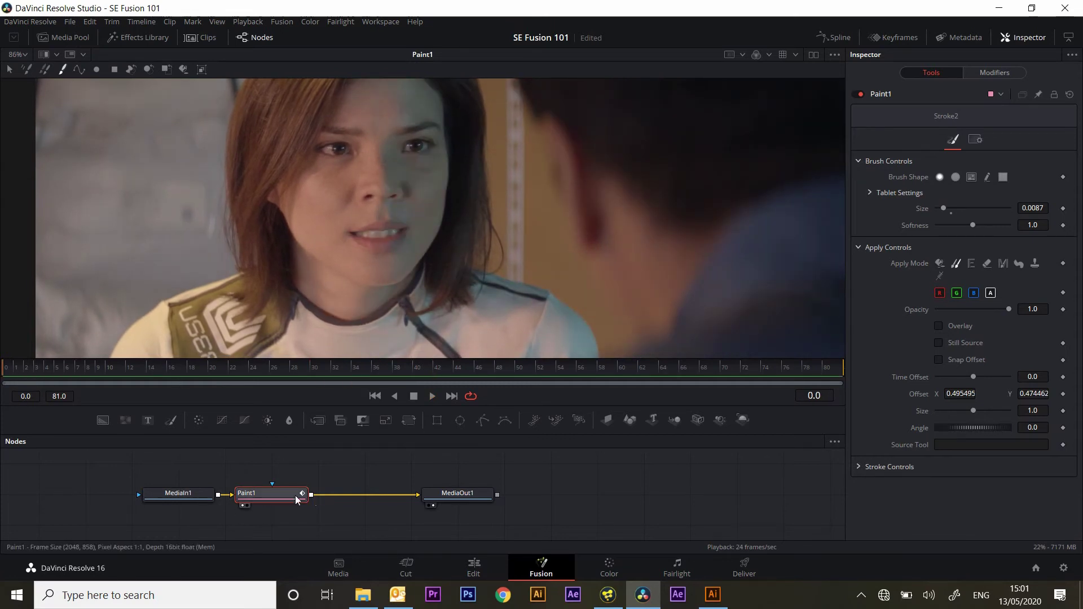
- Show the Modifiers settings and select Stroke1 for editing
{"action": "left_click", "coordinate": [986, 71]}
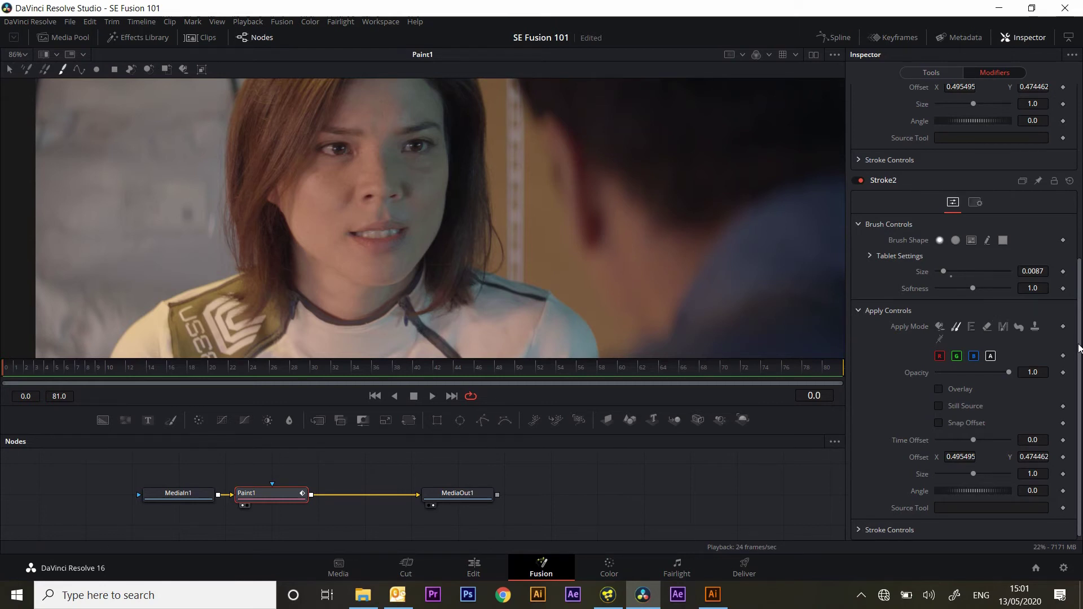
{"action": "left_click_drag", "start_coordinate": [1081, 349], "coordinate": [1079, 74]}
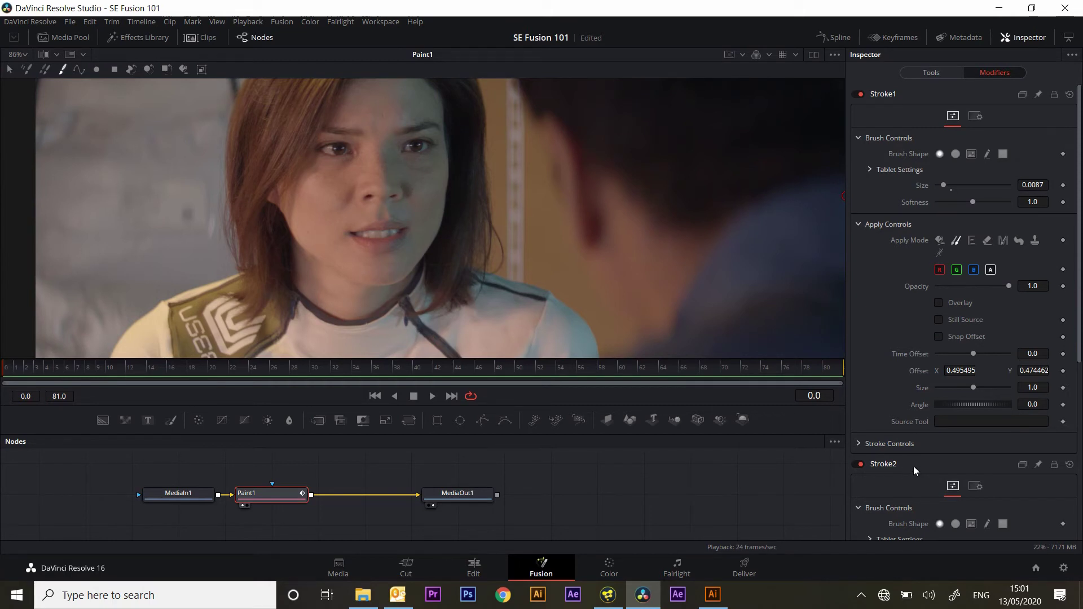
{"action": "left_click", "coordinate": [916, 94]}
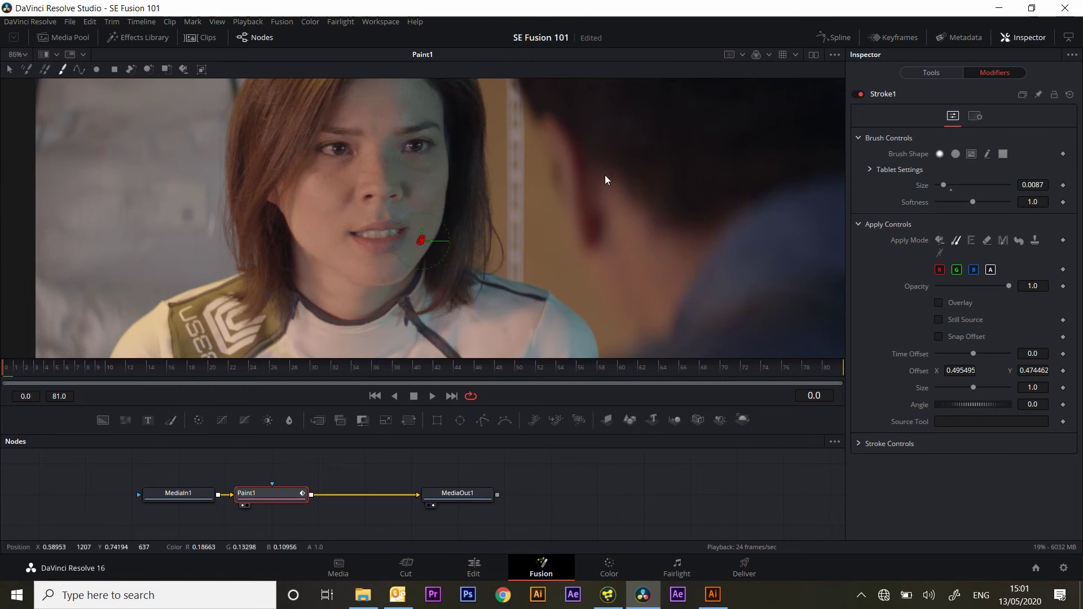
- Modify the stroke's Center with a Tracker Position, adding Track1 over the mole
{"action": "left_click", "coordinate": [859, 443]}
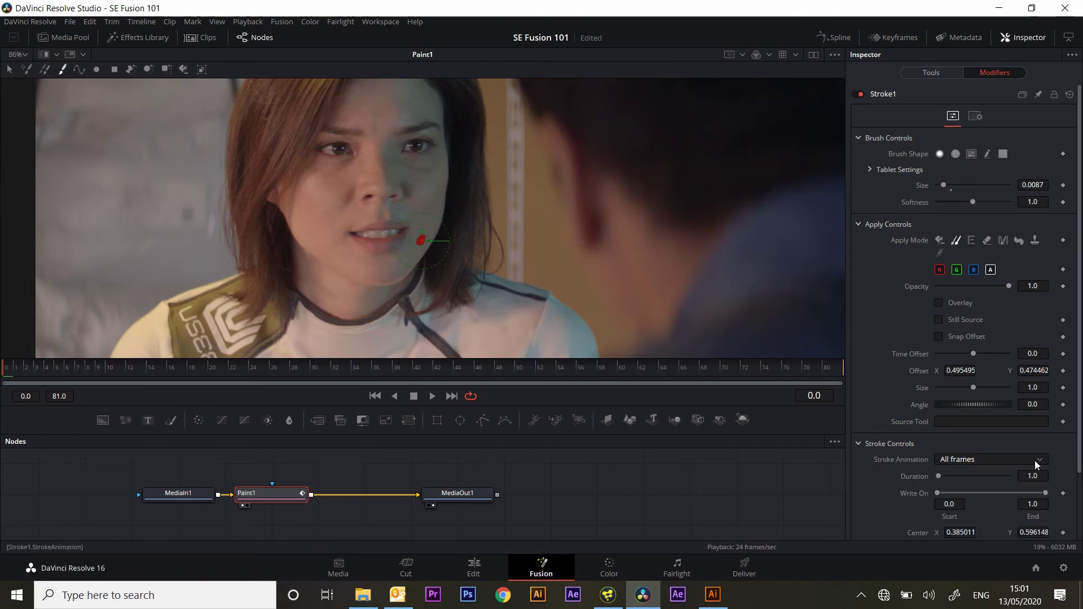
{"action": "scroll", "coordinate": [1036, 465], "scroll_direction": "down", "scroll_amount": 3}
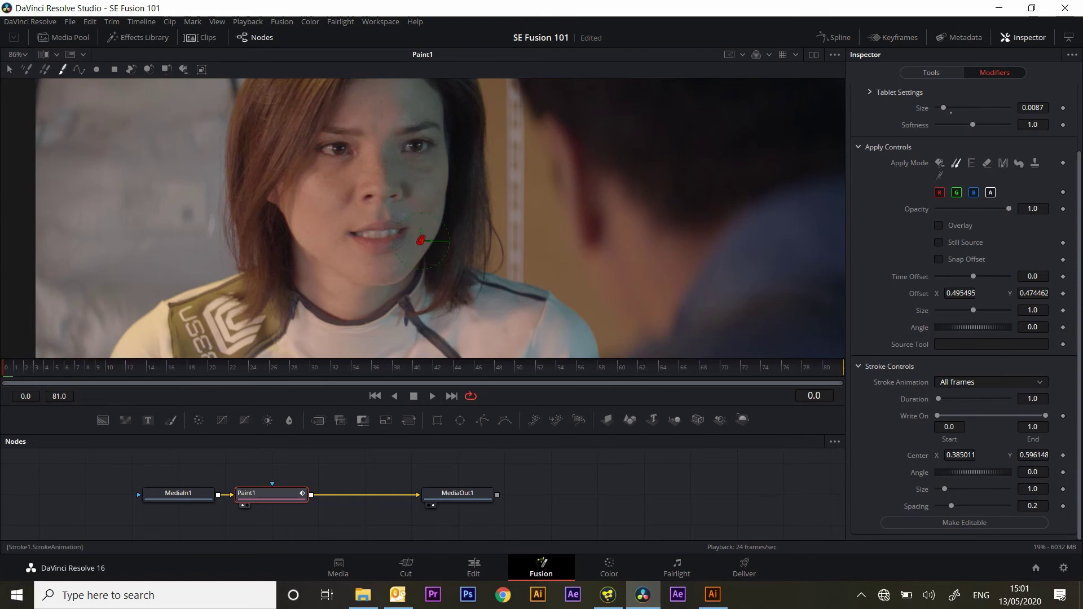
{"action": "right_click", "coordinate": [992, 453]}
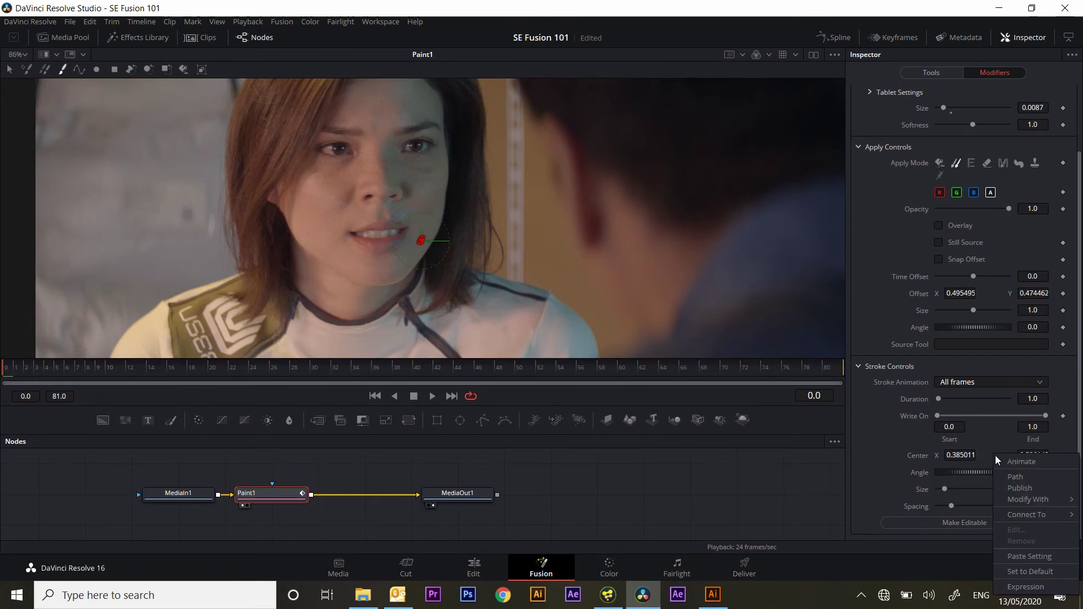
{"action": "mouse_move", "coordinate": [1028, 500]}
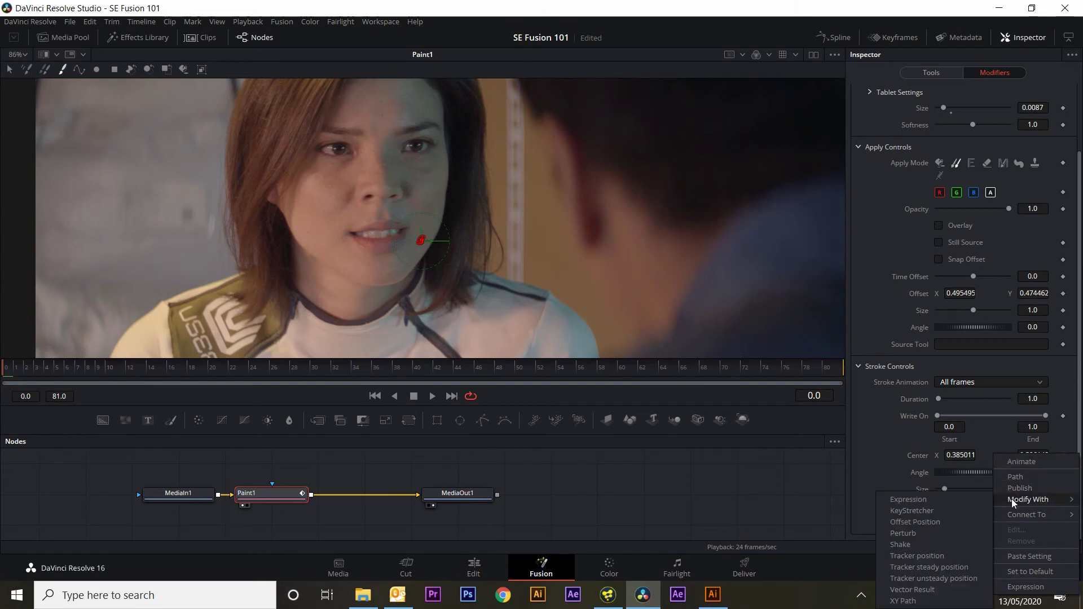
{"action": "left_click", "coordinate": [928, 555]}
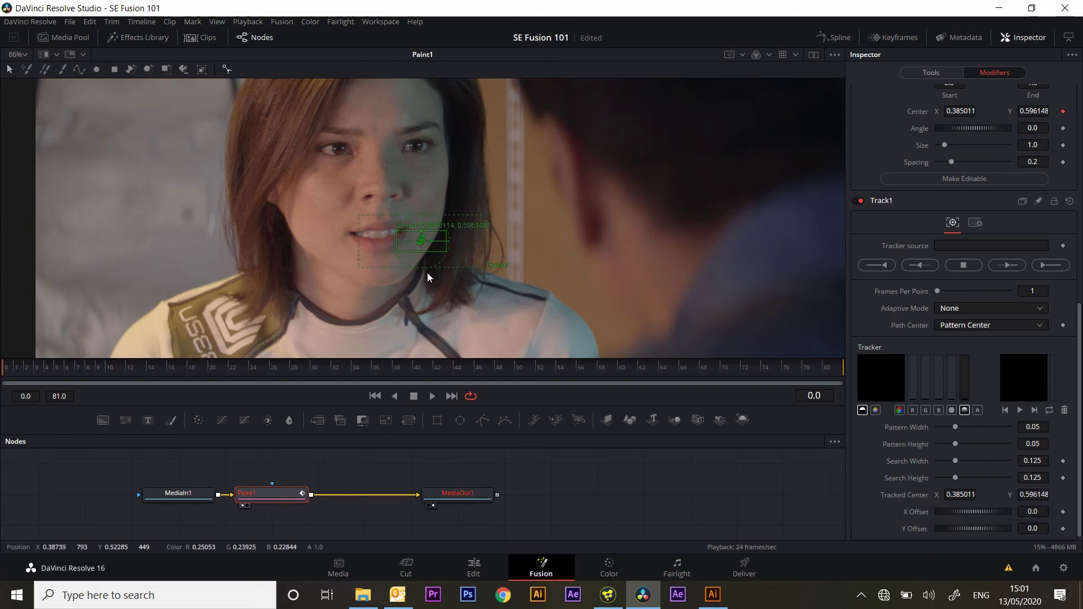
{"action": "mouse_move", "coordinate": [421, 240]}
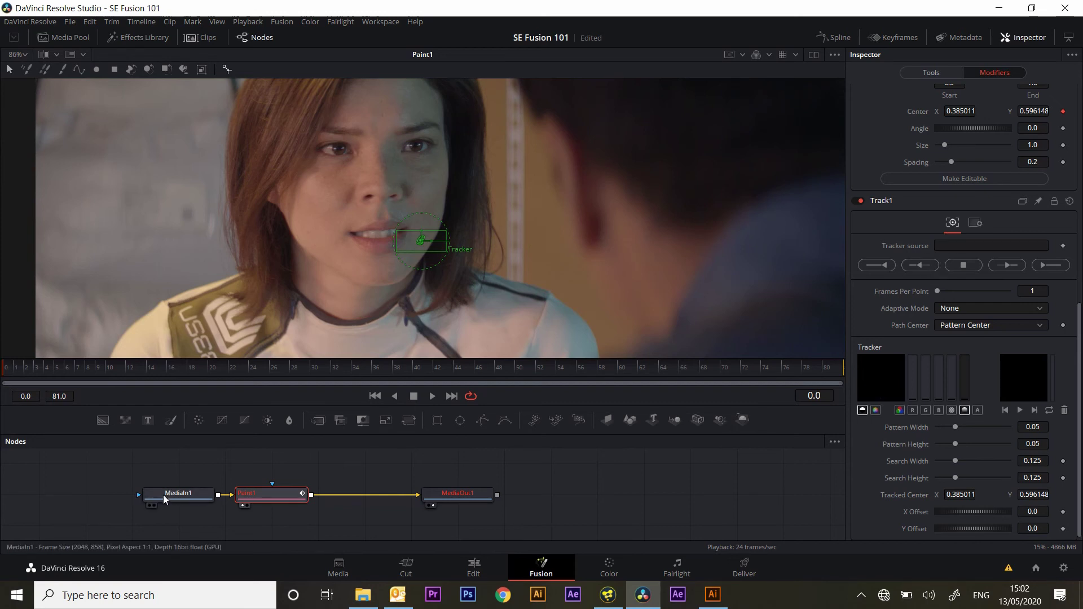
- Make MediaIn1 the Tracker Source for Track1
{"action": "left_click_drag", "start_coordinate": [163, 499], "coordinate": [765, 316]}
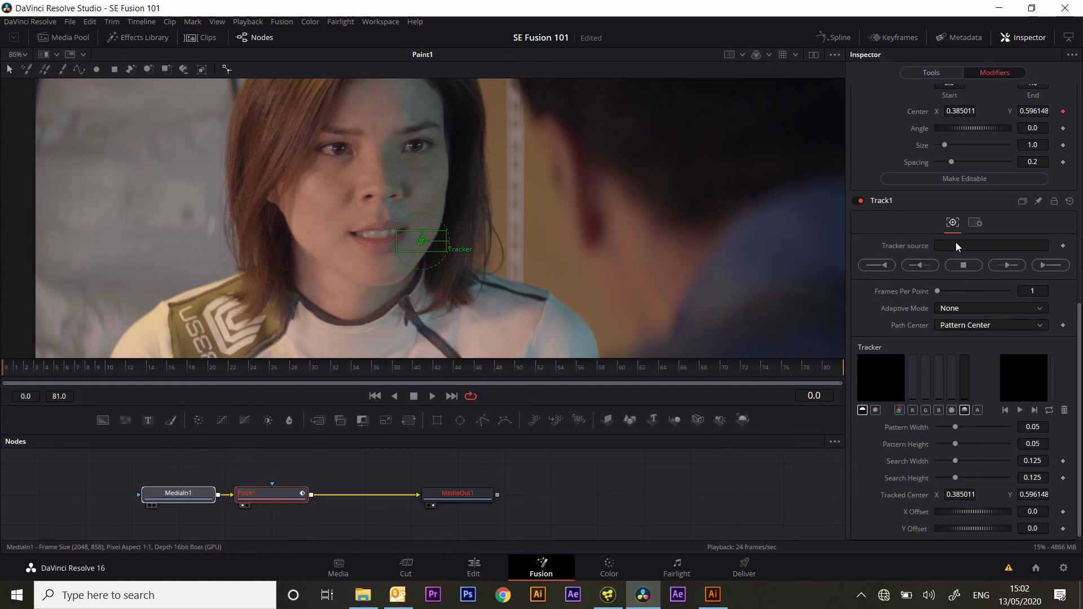
{"action": "left_click_drag", "start_coordinate": [955, 242], "coordinate": [961, 247]}
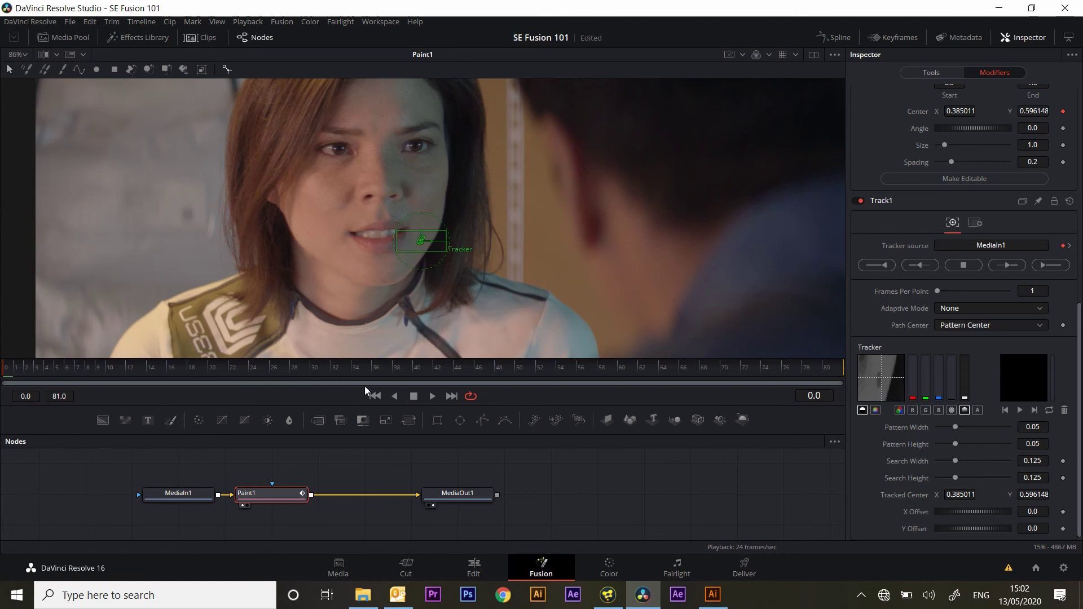
- Track forward through frames 0 to 81 and dismiss the completion notice
{"action": "left_click", "coordinate": [1042, 266]}
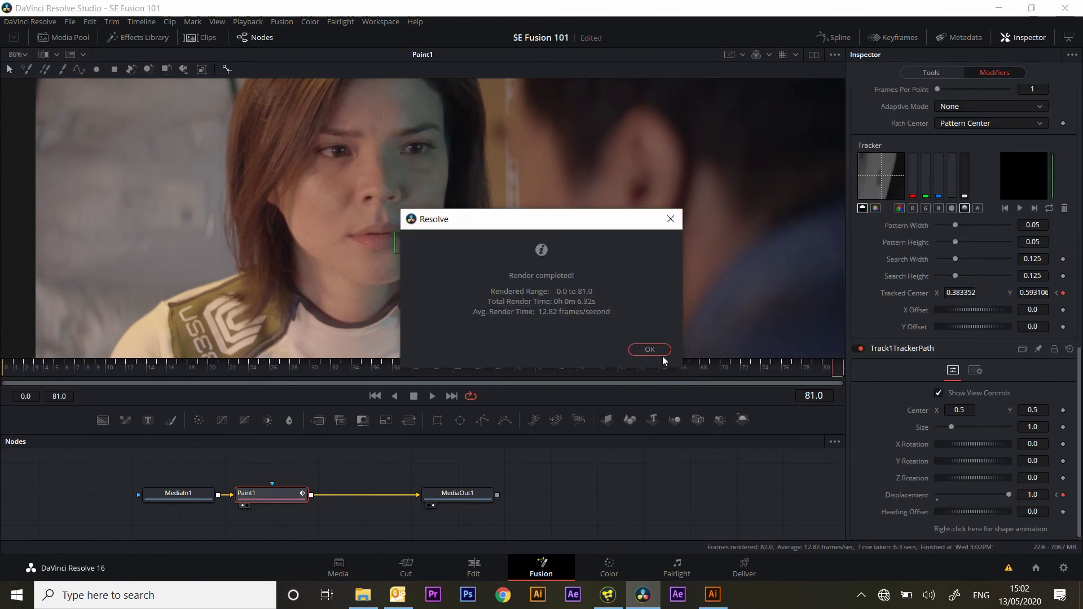
{"action": "left_click", "coordinate": [656, 349]}
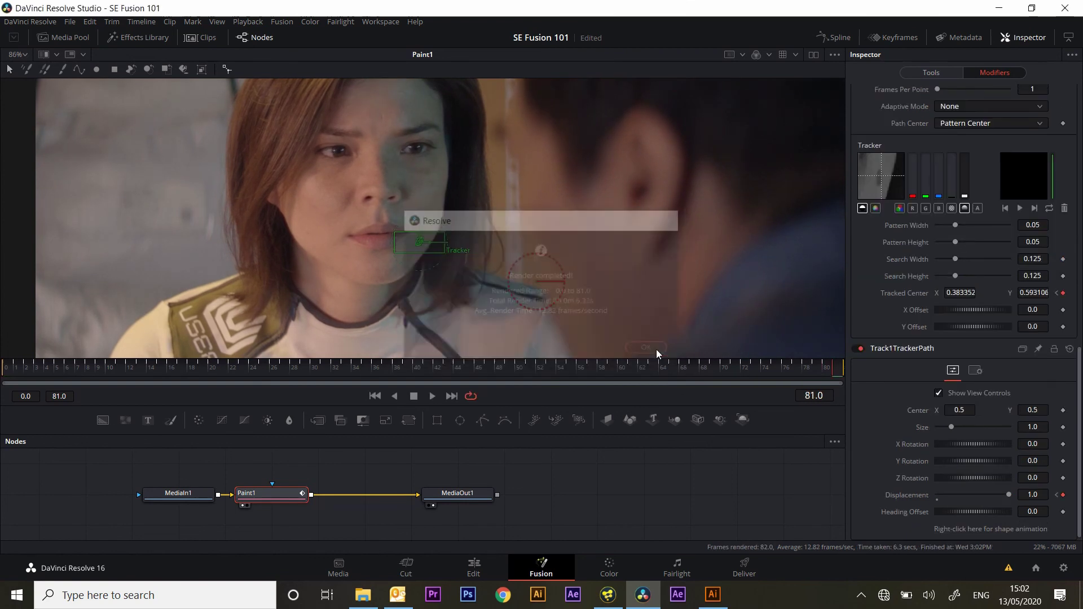
- Deselect Paint1 to hide overlays and play back the mole-free clip
{"action": "left_click", "coordinate": [340, 477]}
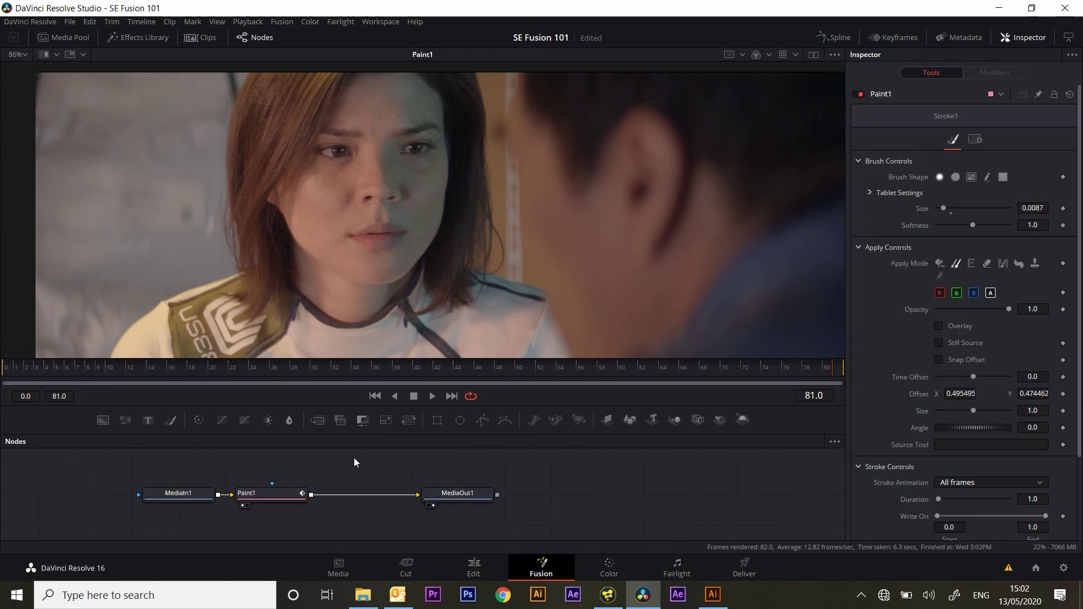
{"action": "left_click", "coordinate": [428, 397]}
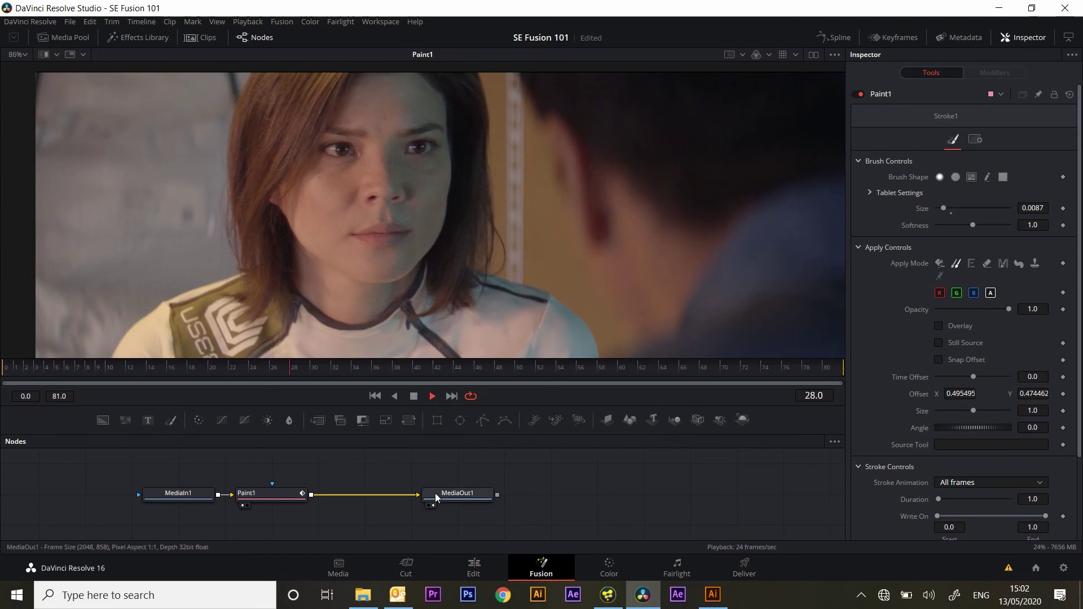